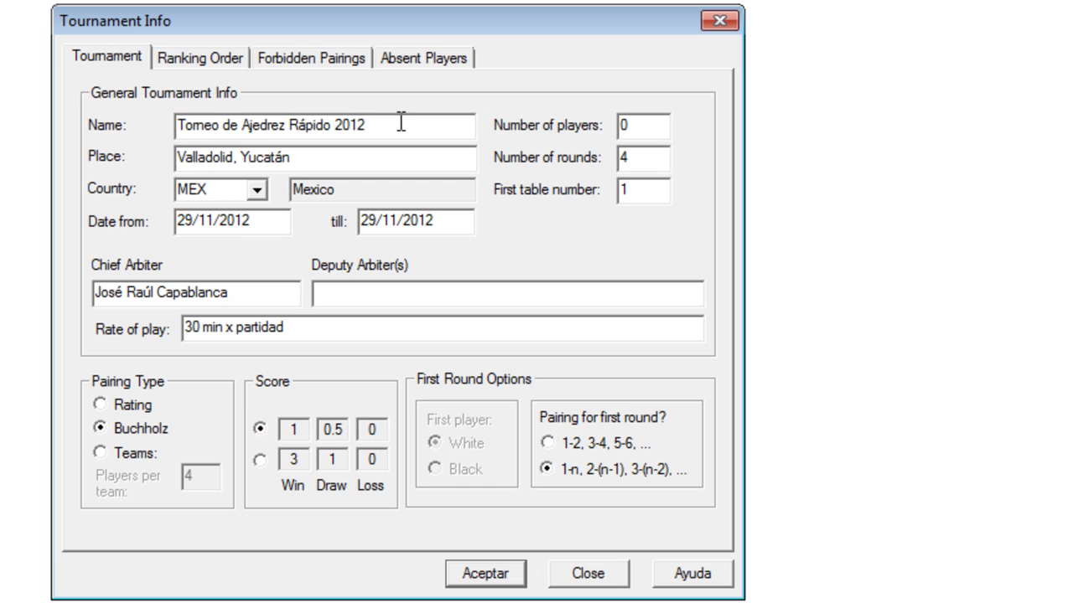
# Review the tournament's name, place, country, and start and end dates in the general information.
pyautogui.moveTo(401, 120); pyautogui.dragTo(172, 121)
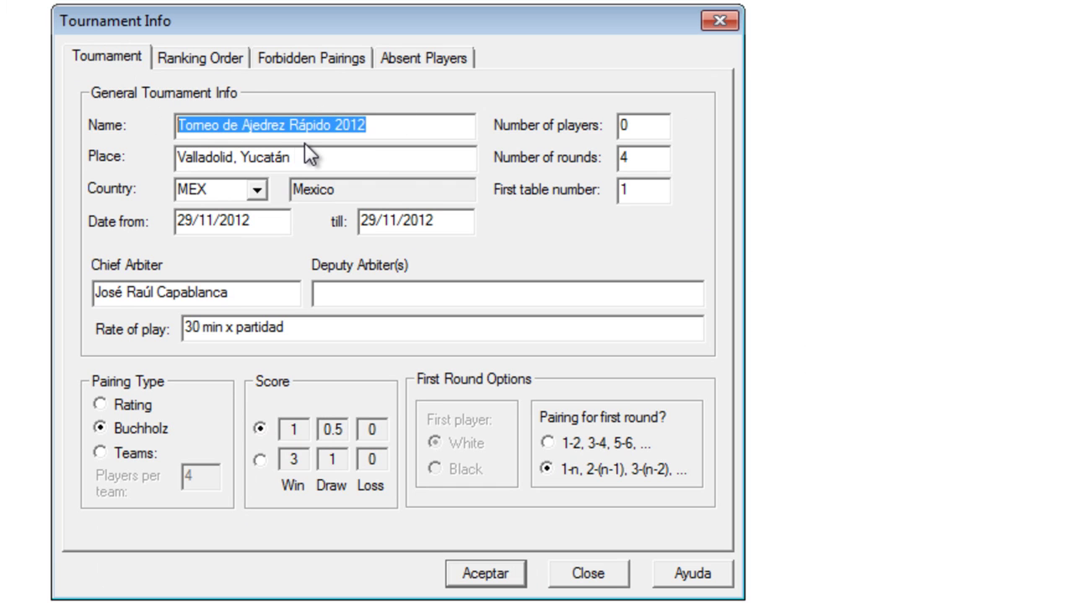
pyautogui.moveTo(307, 152); pyautogui.dragTo(164, 152)
pyautogui.click(238, 193)
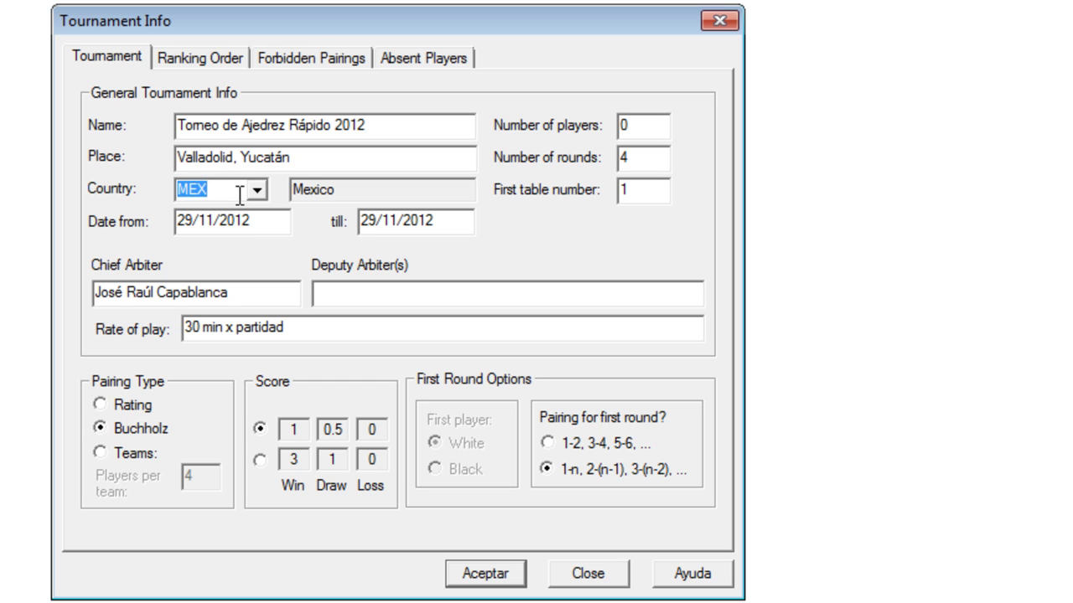
pyautogui.moveTo(267, 225); pyautogui.dragTo(139, 224)
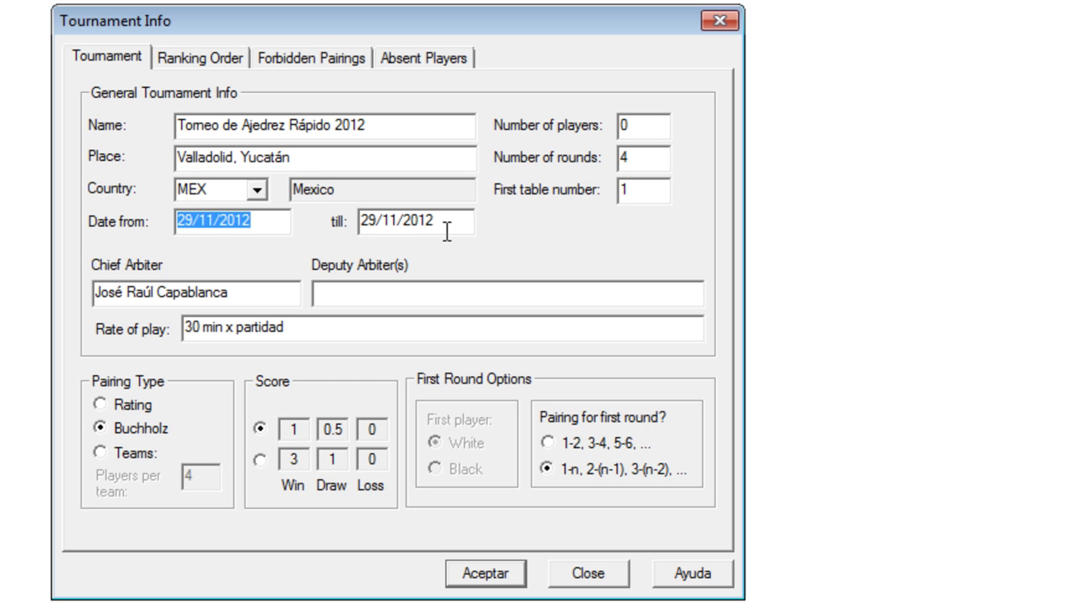
pyautogui.moveTo(458, 225); pyautogui.dragTo(321, 221)
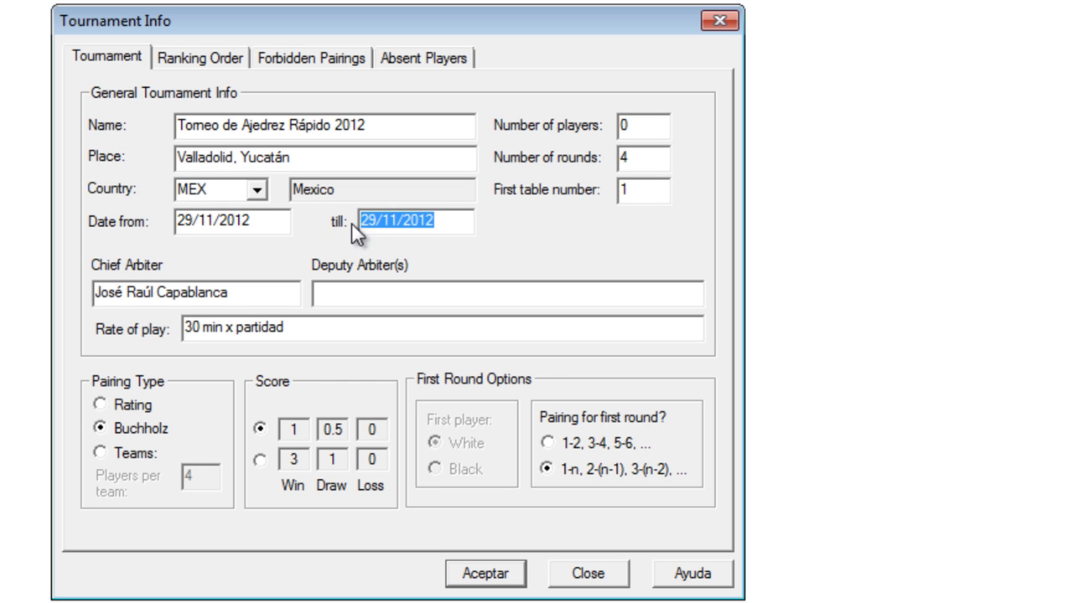
# Review the number of rounds, the first table number and the number of players set for the tournament.
pyautogui.click(656, 158)
pyautogui.write('4')
pyautogui.moveTo(656, 159); pyautogui.dragTo(568, 148)
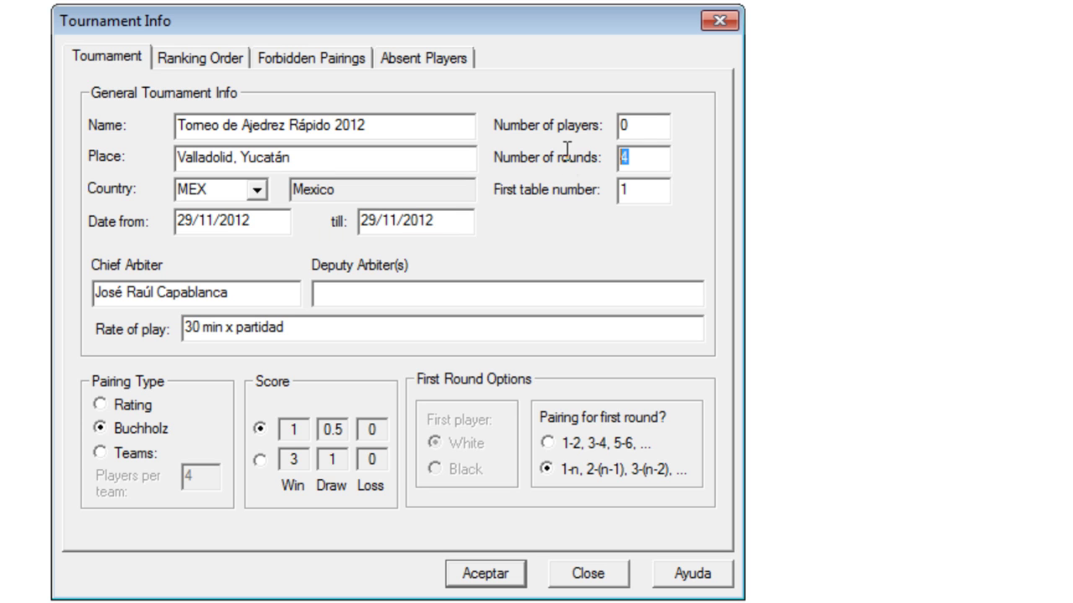
pyautogui.moveTo(647, 192); pyautogui.dragTo(556, 198)
pyautogui.click(628, 191)
pyautogui.moveTo(635, 191); pyautogui.dragTo(592, 192)
pyautogui.click(637, 188)
pyautogui.click(622, 189)
pyautogui.write('1')
pyautogui.moveTo(628, 188); pyautogui.dragTo(598, 184)
pyautogui.click(651, 189)
pyautogui.moveTo(651, 190); pyautogui.dragTo(596, 189)
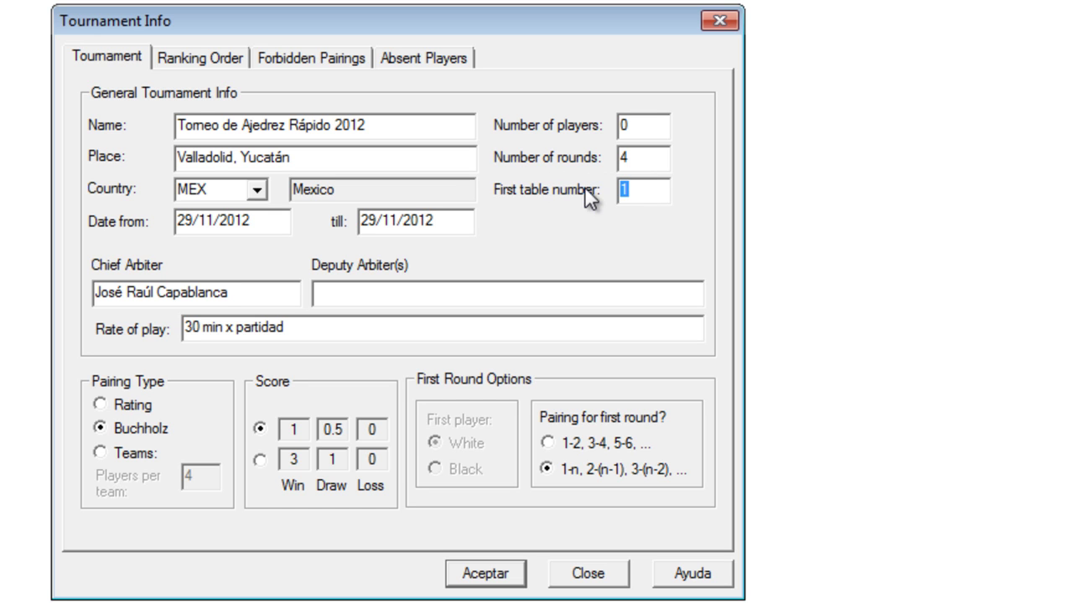
pyautogui.doubleClick(668, 120)
pyautogui.click(641, 129)
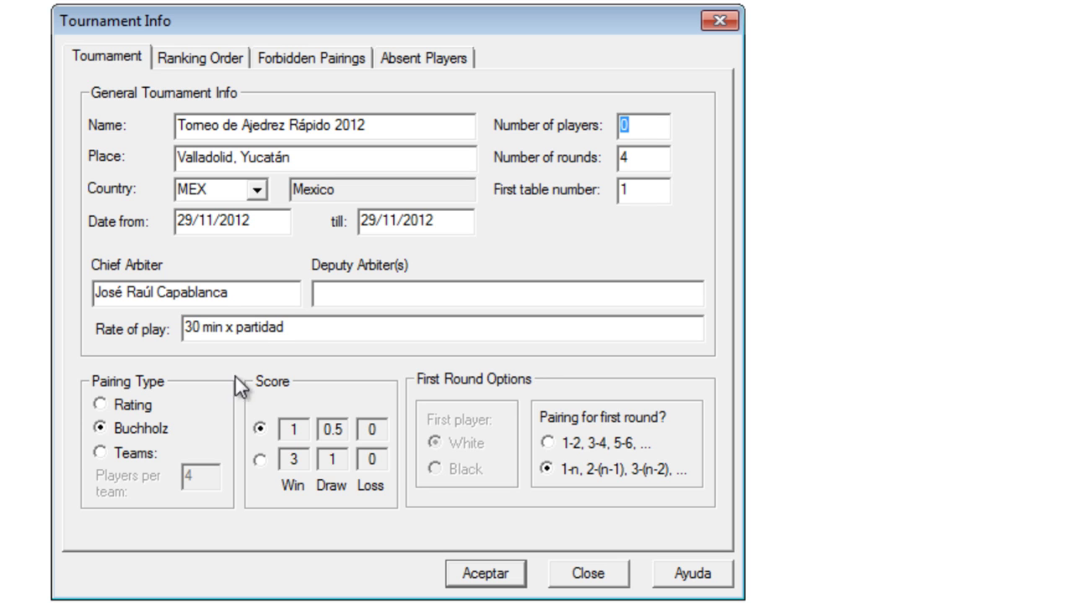
# Review the chief arbiter, deputy arbiters and rate of play entries.
pyautogui.moveTo(270, 297); pyautogui.dragTo(48, 299)
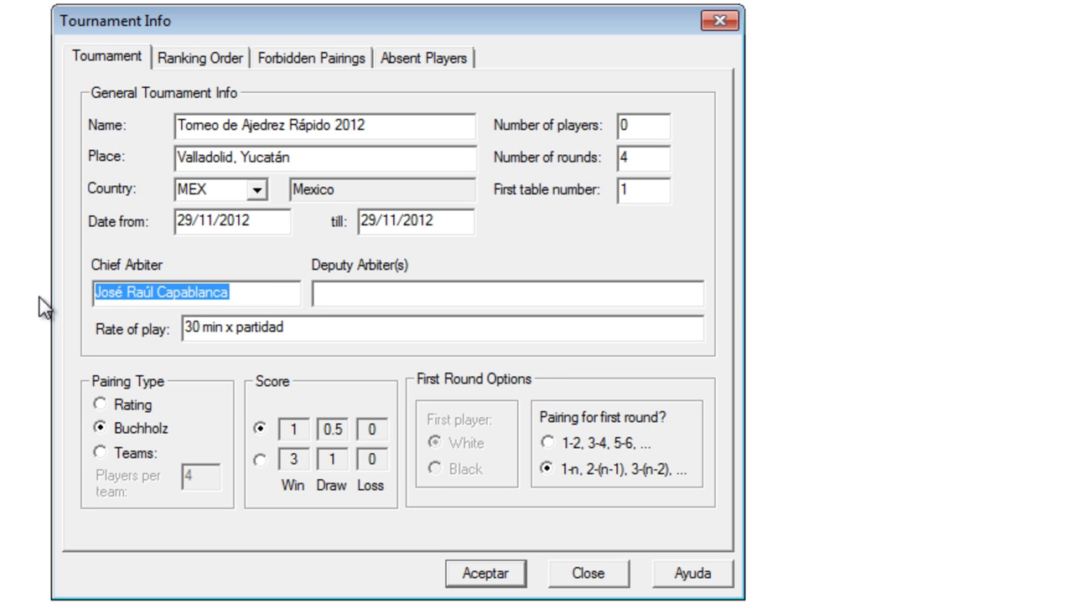
pyautogui.click(238, 296)
pyautogui.moveTo(268, 297); pyautogui.dragTo(50, 299)
pyautogui.moveTo(249, 293); pyautogui.dragTo(64, 293)
pyautogui.click(365, 291)
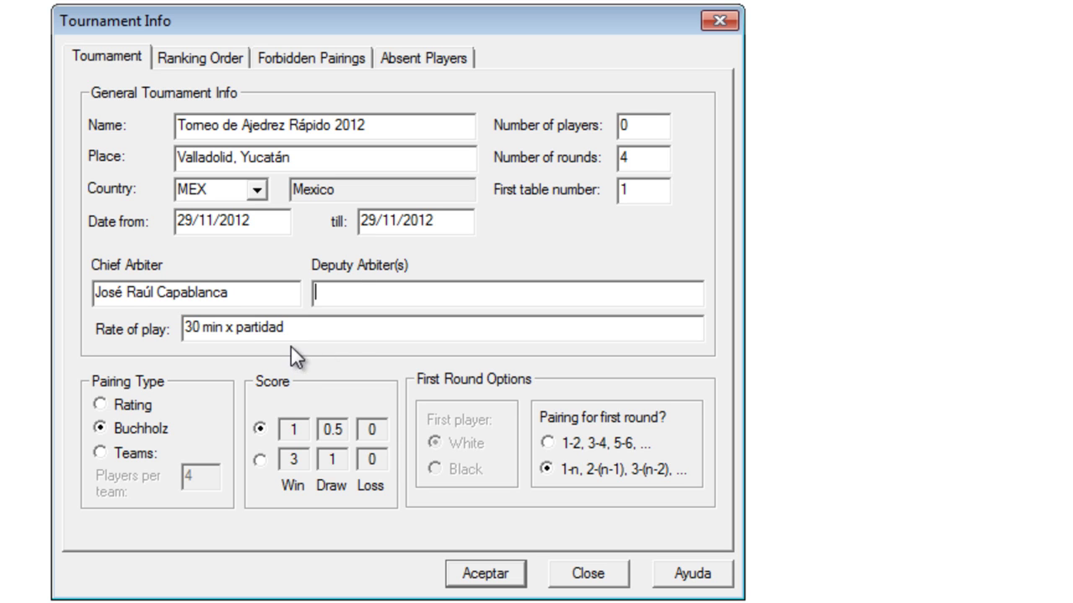
pyautogui.click(264, 328)
pyautogui.doubleClick(265, 330)
pyautogui.click(319, 329)
# Try the Teams pairing type, and switch back to Buchholz.
pyautogui.click(137, 453)
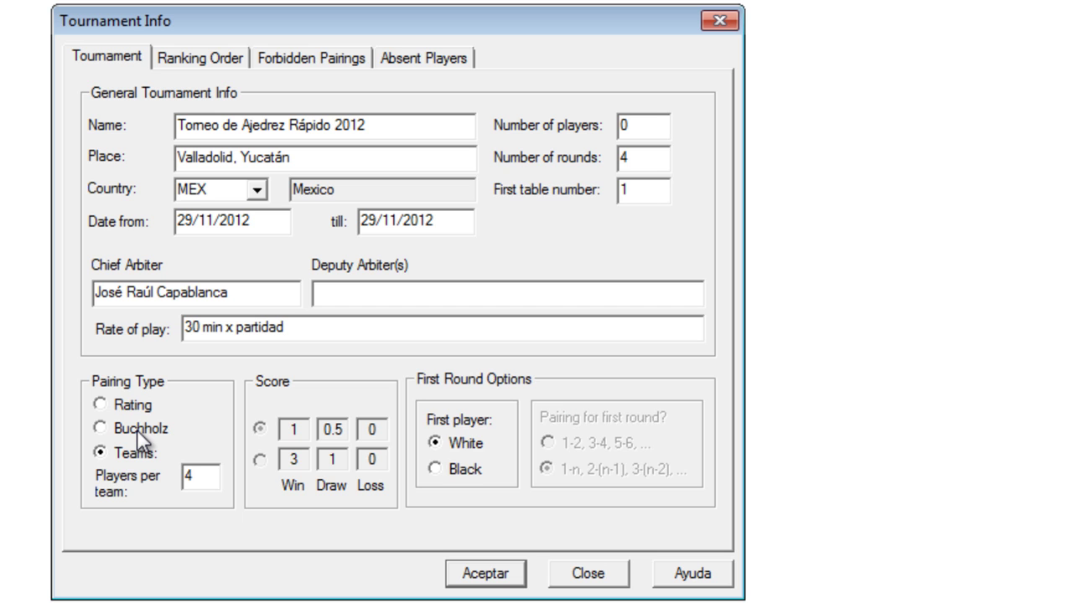
pyautogui.click(137, 429)
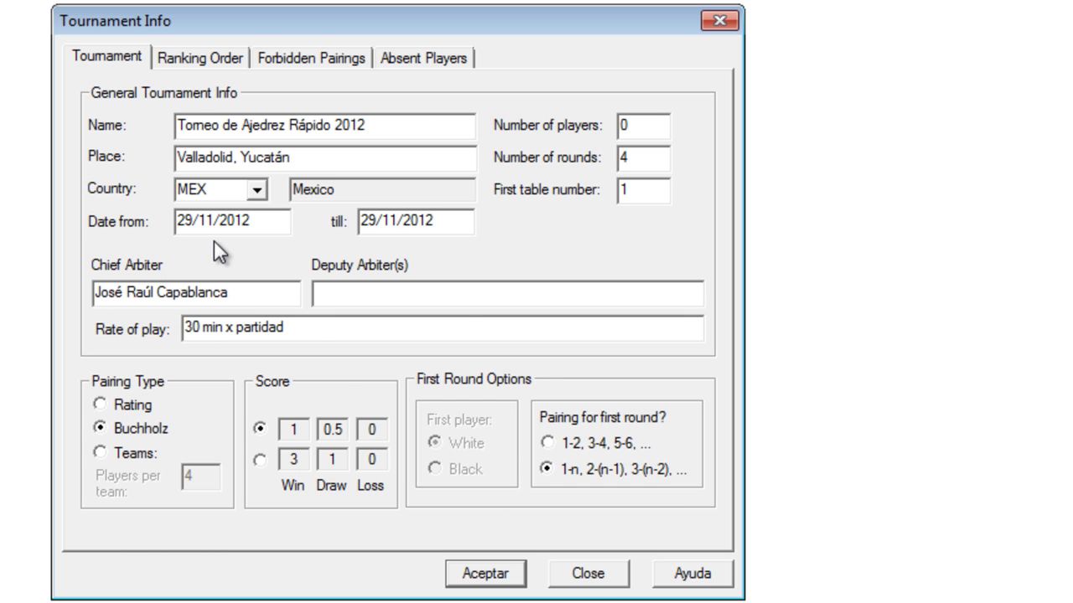
# Remove Colour Balance, sonnebonn berger, buchholz Hi/Lo, buchholz and progressive score from the ranking order until it is empty.
pyautogui.click(206, 62)
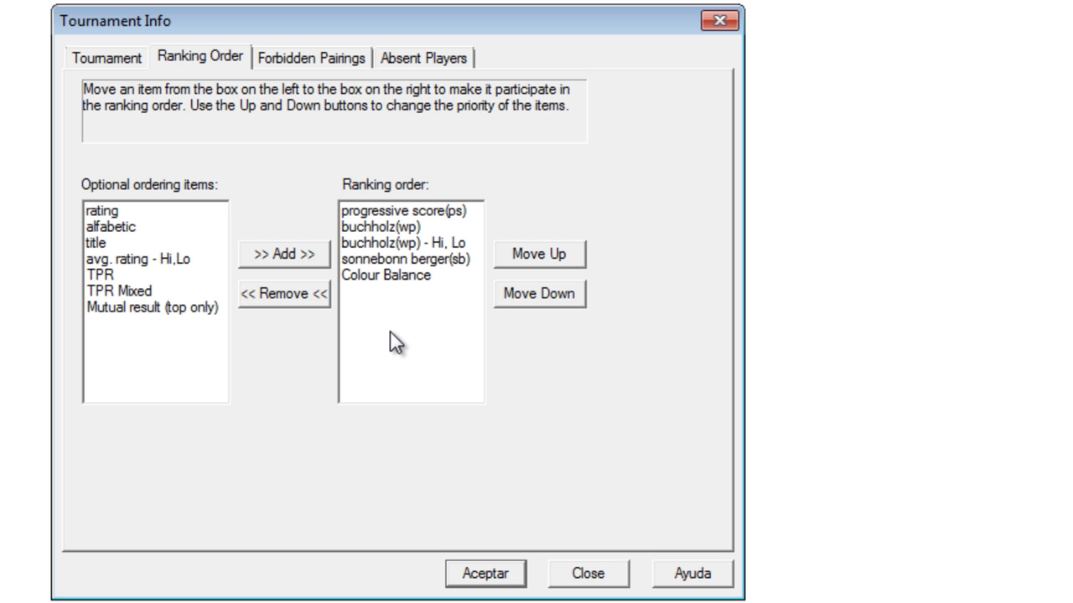
pyautogui.click(397, 276)
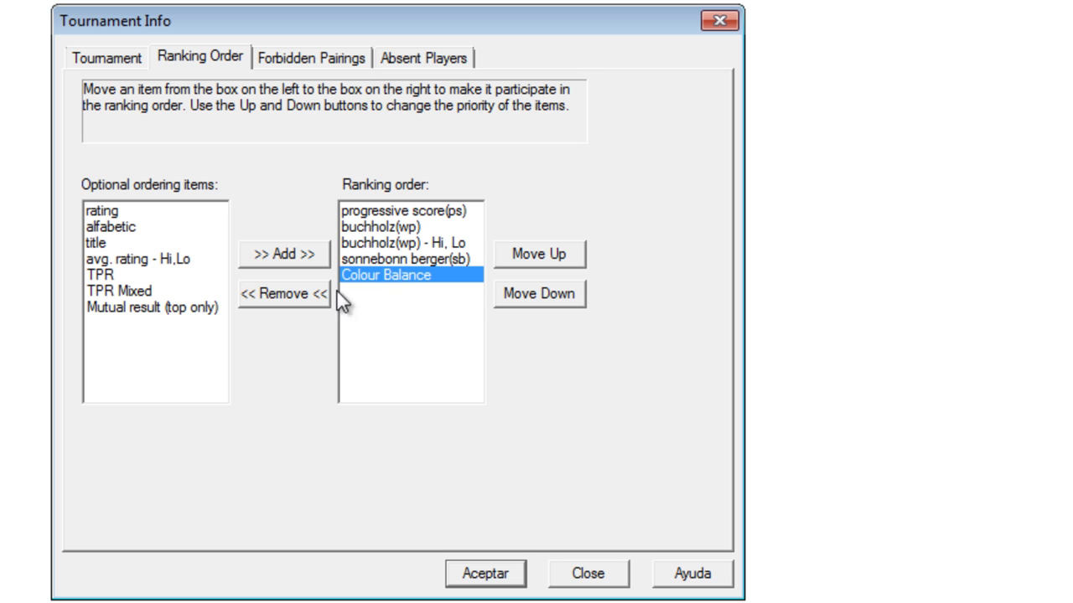
pyautogui.click(318, 292)
pyautogui.click(352, 260)
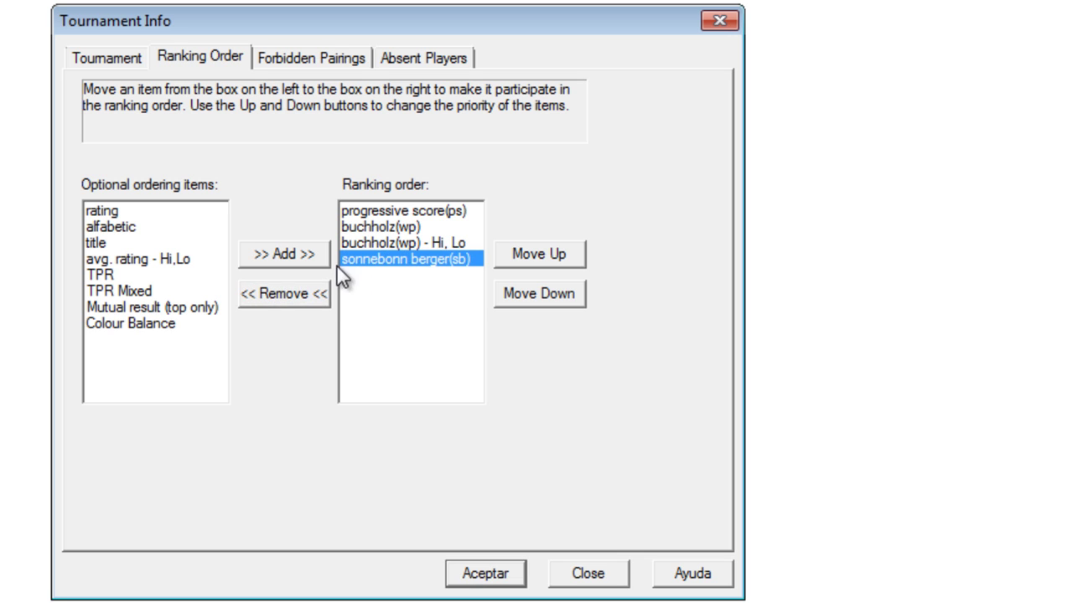
pyautogui.click(276, 298)
pyautogui.click(370, 243)
pyautogui.click(315, 295)
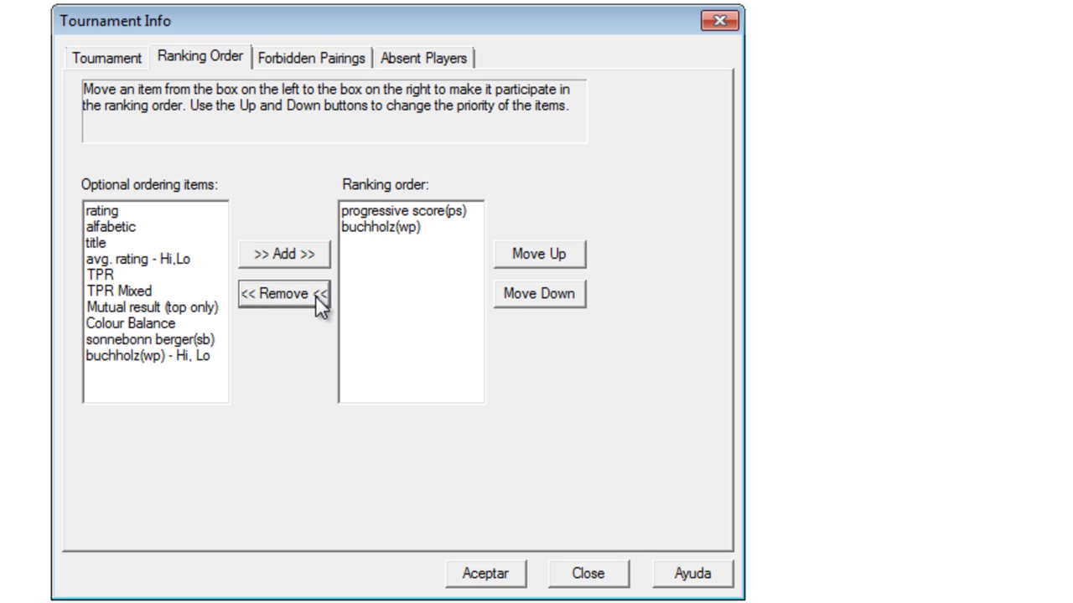
pyautogui.click(381, 239)
pyautogui.click(313, 297)
pyautogui.click(386, 217)
pyautogui.click(302, 295)
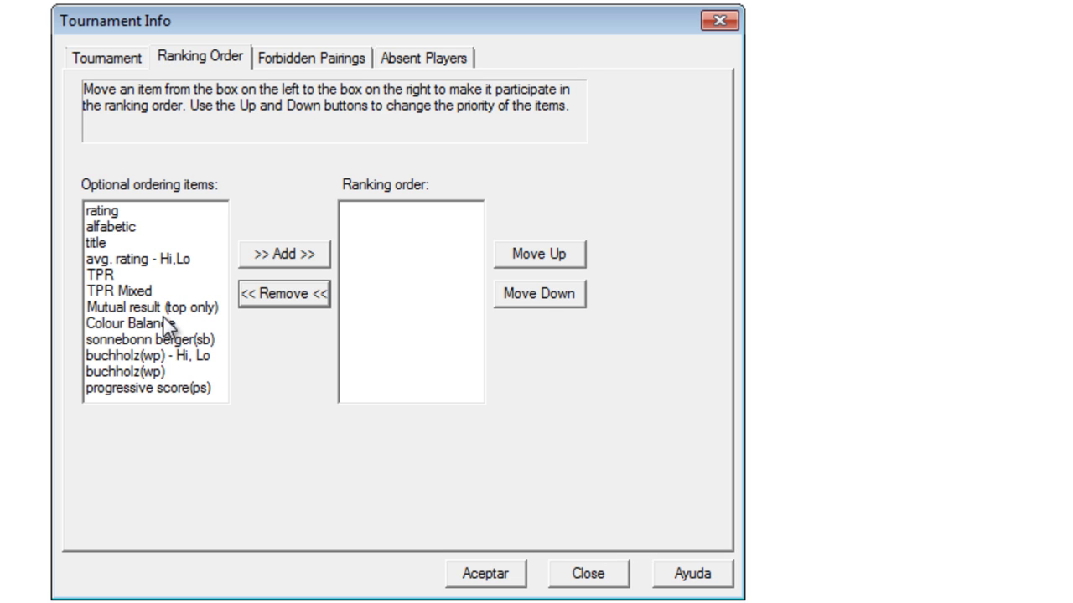
# Rebuild the ranking order as progressive score(ps), buchholz(wp), buchholz(wp) - Hi, Lo, sonnebonn berger(sb) and Colour Balance.
pyautogui.click(151, 390)
pyautogui.click(281, 256)
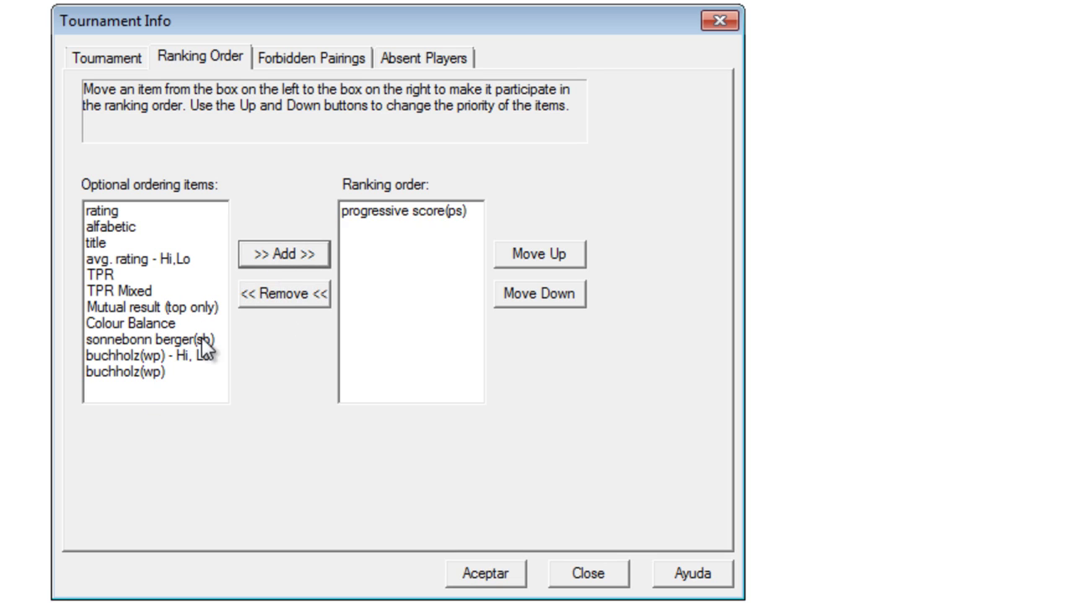
pyautogui.click(140, 385)
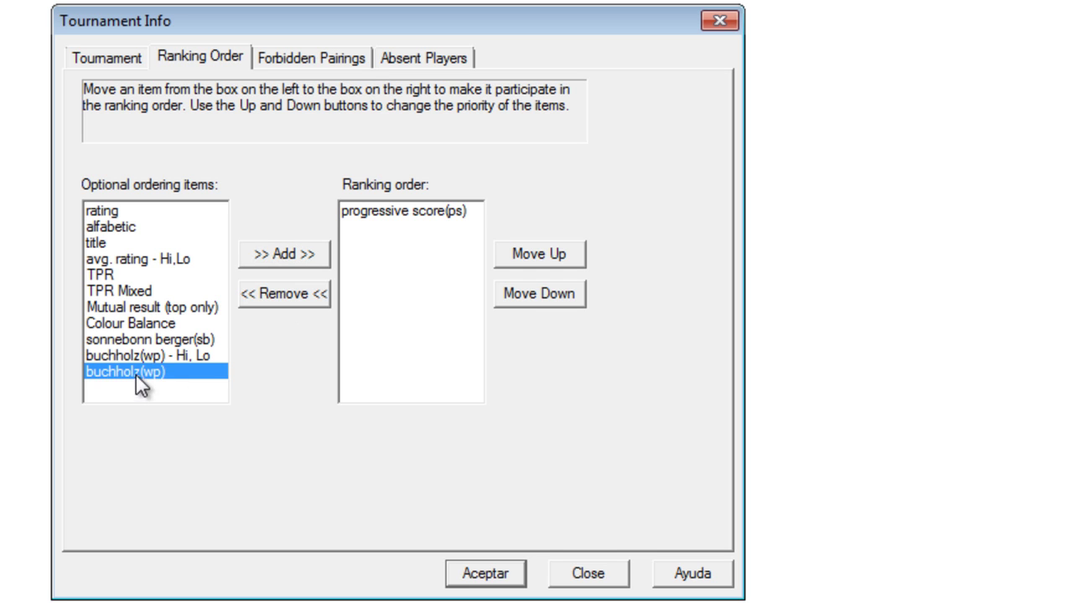
pyautogui.click(275, 259)
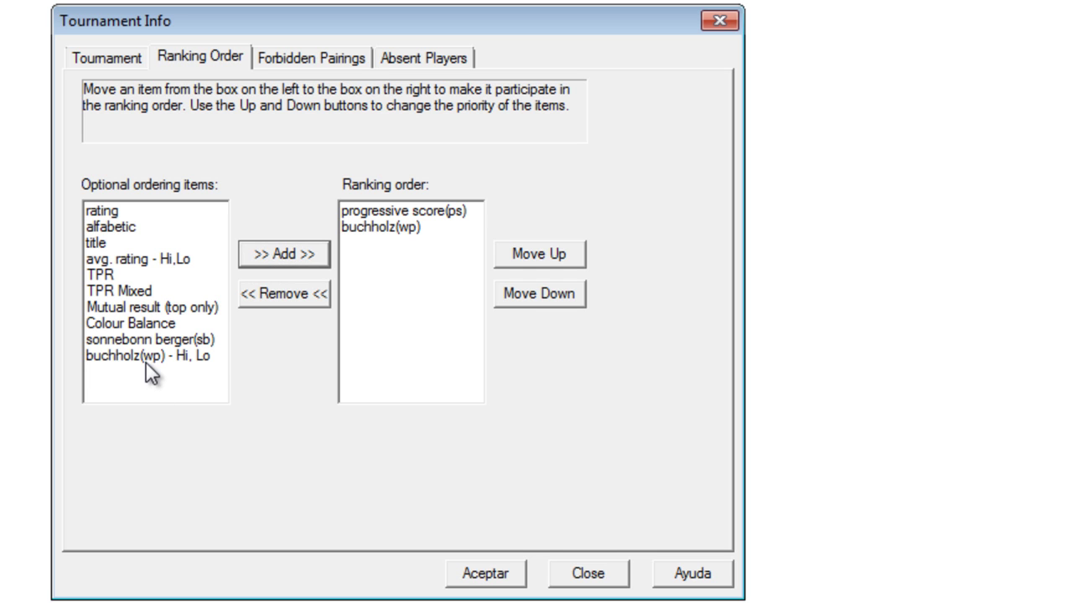
pyautogui.click(144, 356)
pyautogui.click(271, 259)
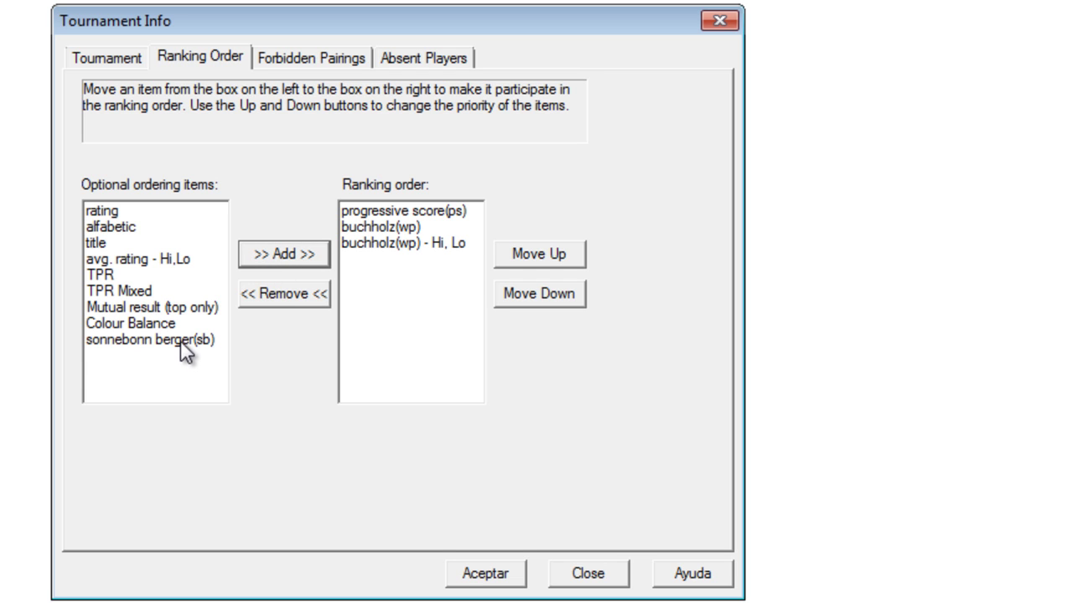
pyautogui.click(181, 341)
pyautogui.click(269, 260)
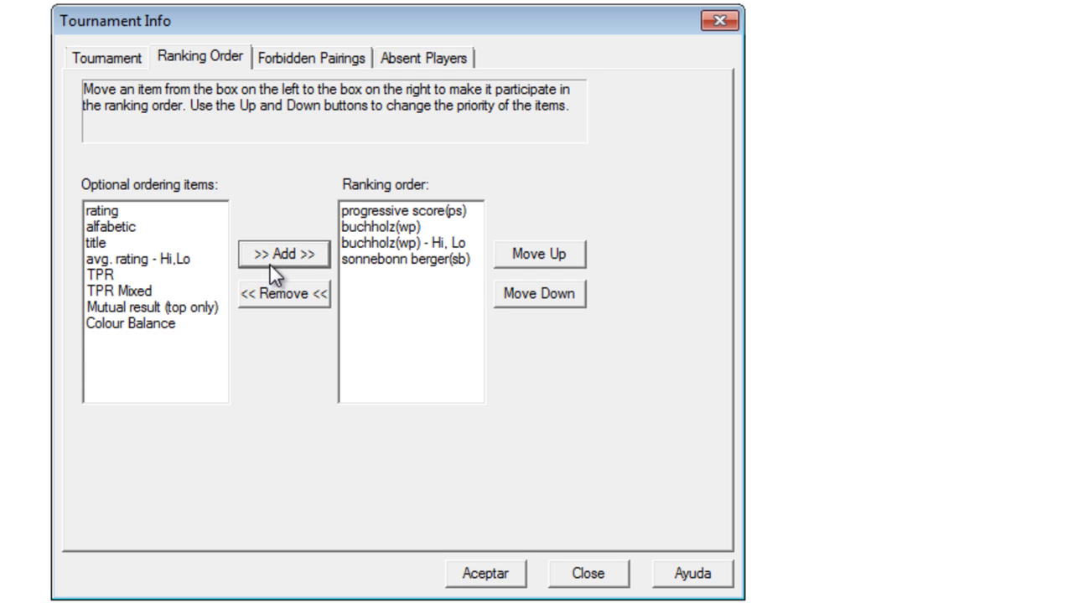
pyautogui.click(131, 327)
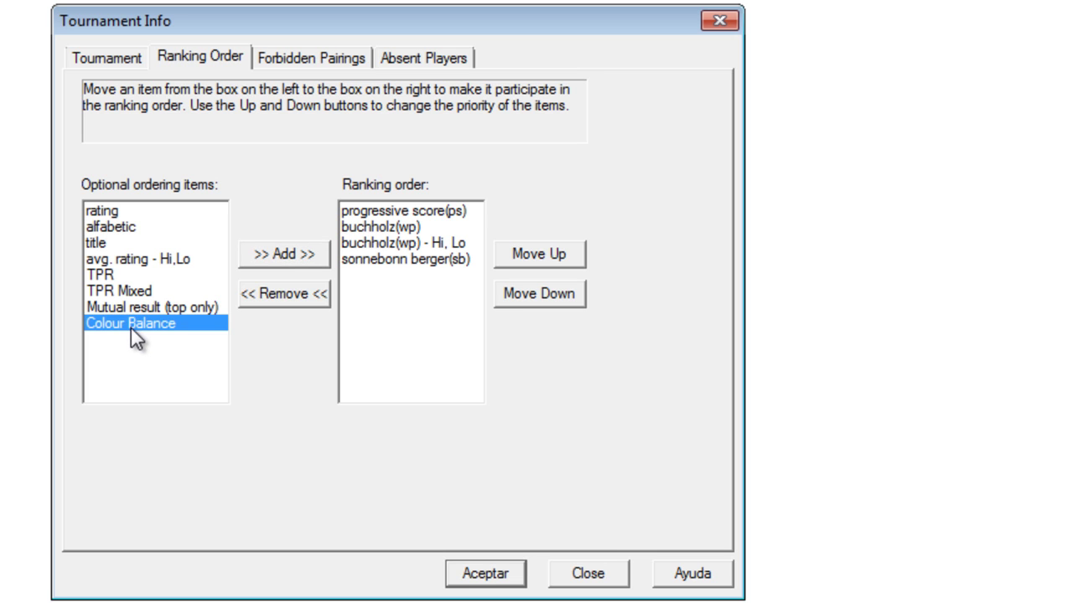
pyautogui.click(287, 256)
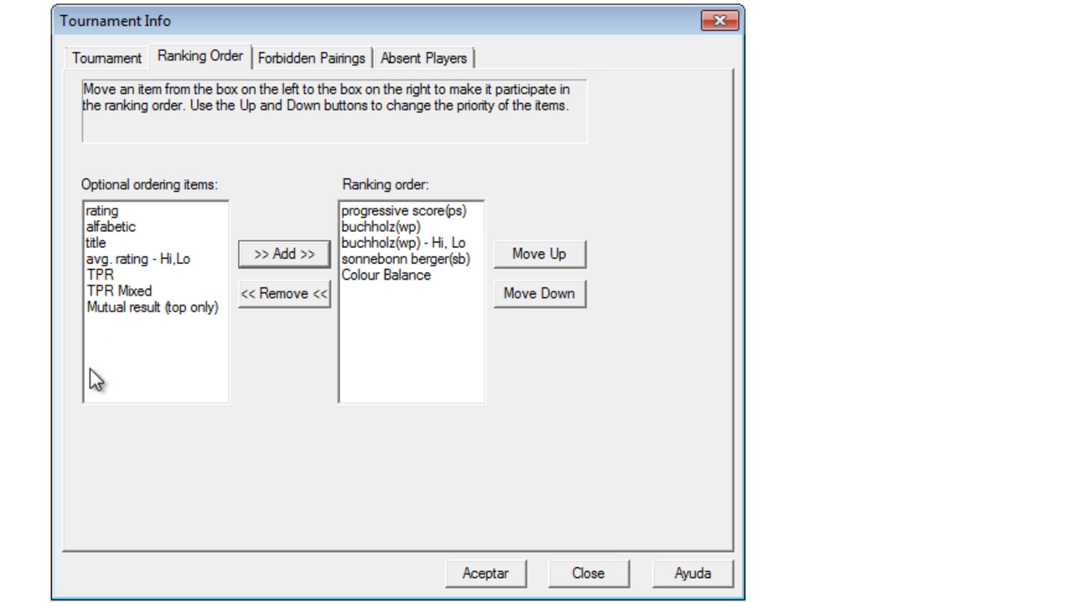
# Review the unused ordering items, and the tournament's settings for forbidden pairings and absent players.
pyautogui.click(143, 310)
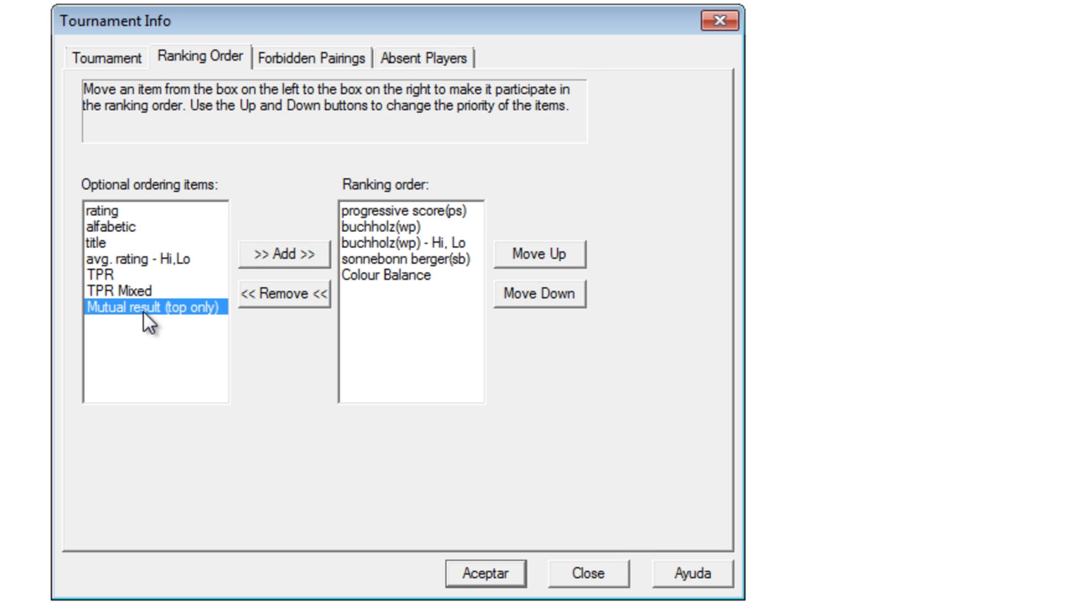
pyautogui.click(134, 230)
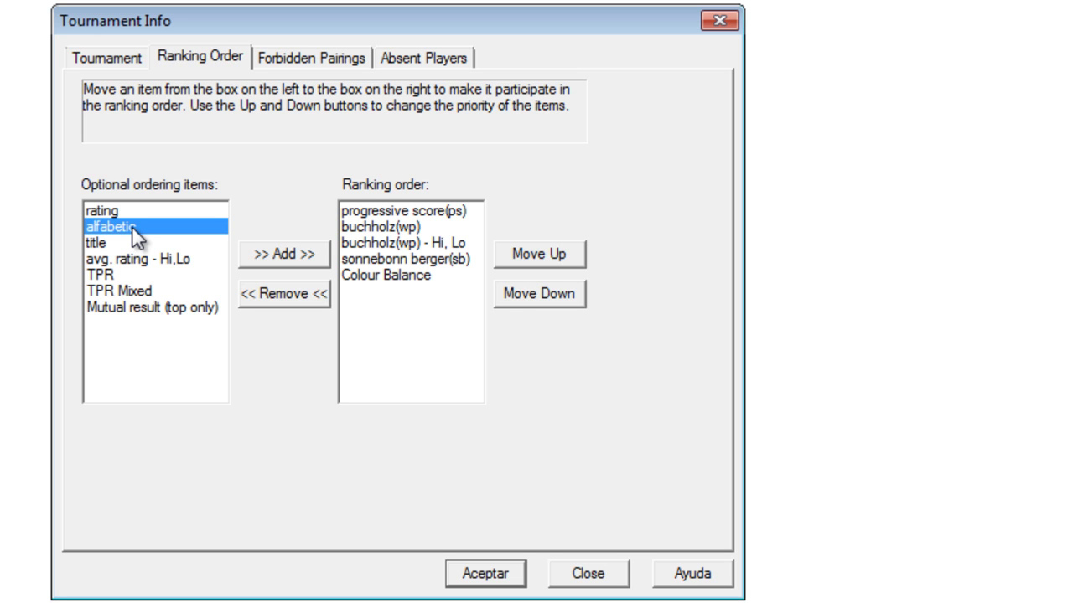
pyautogui.click(315, 59)
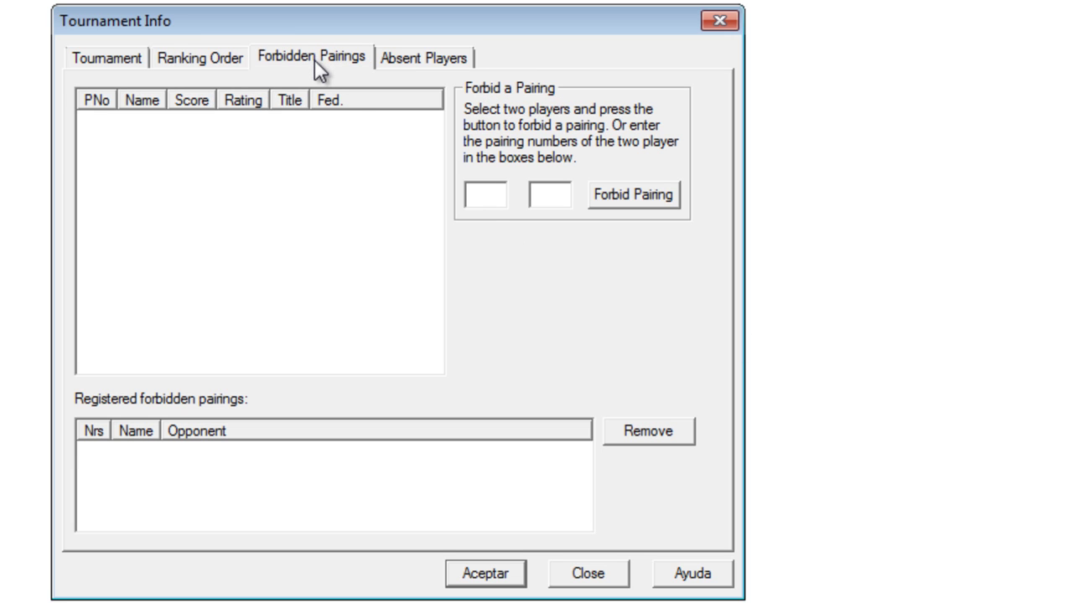
pyautogui.click(486, 198)
pyautogui.click(431, 58)
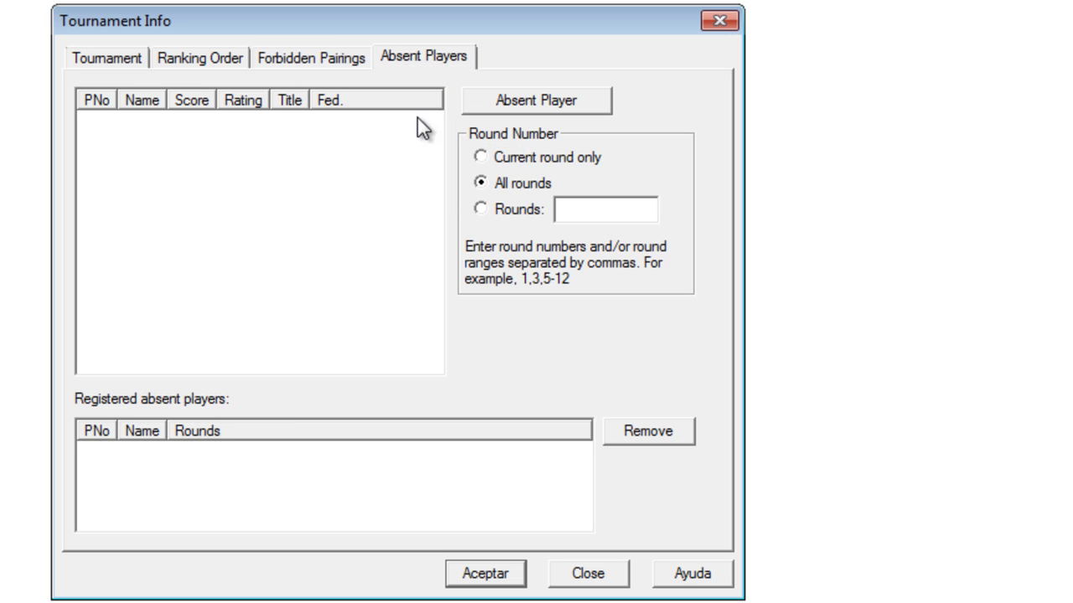